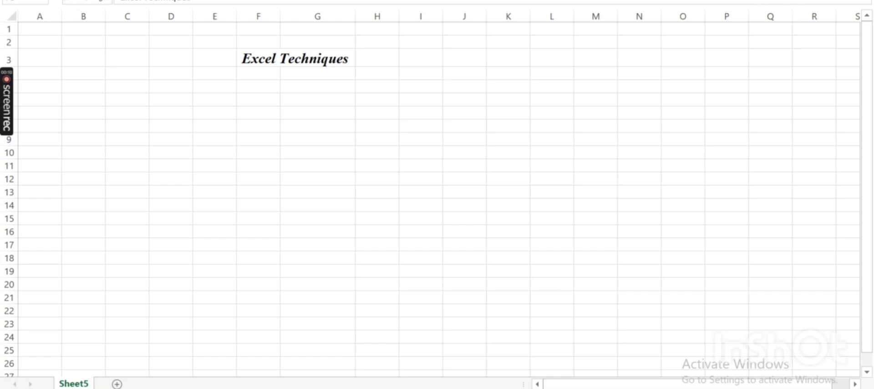
# Toggle underline on and off for the Excel Techniques title in F3:G3
pyautogui.click(296, 58)
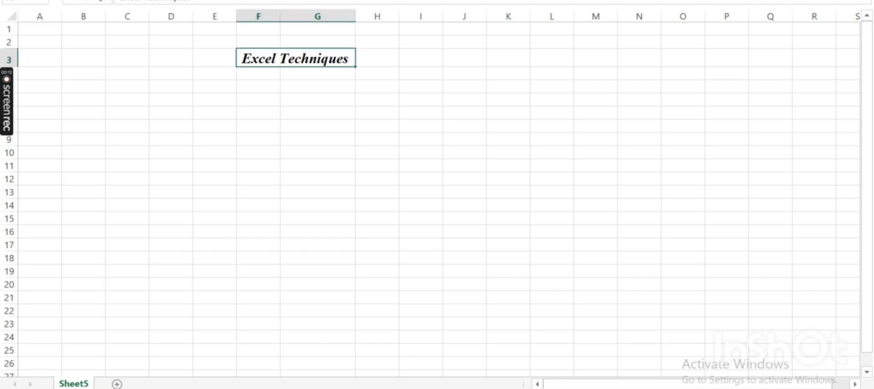
pyautogui.hotkey('alt', 'h')
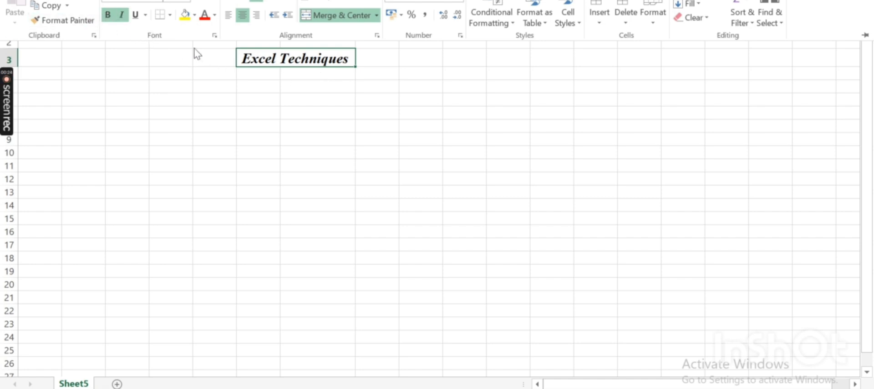
pyautogui.click(135, 15)
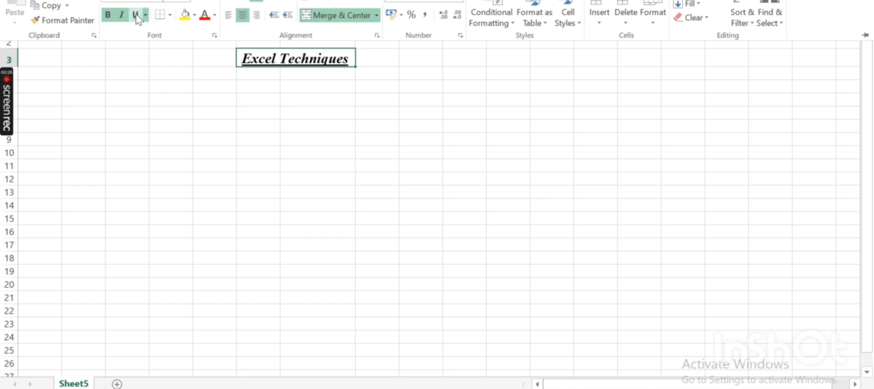
pyautogui.click(136, 15)
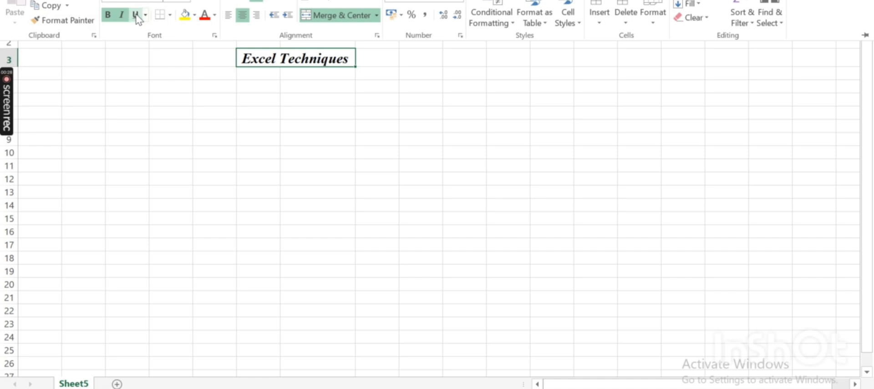
pyautogui.click(136, 16)
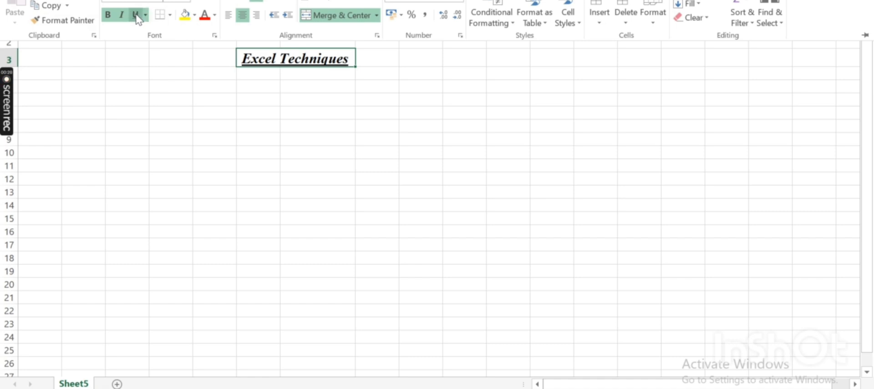
pyautogui.click(136, 16)
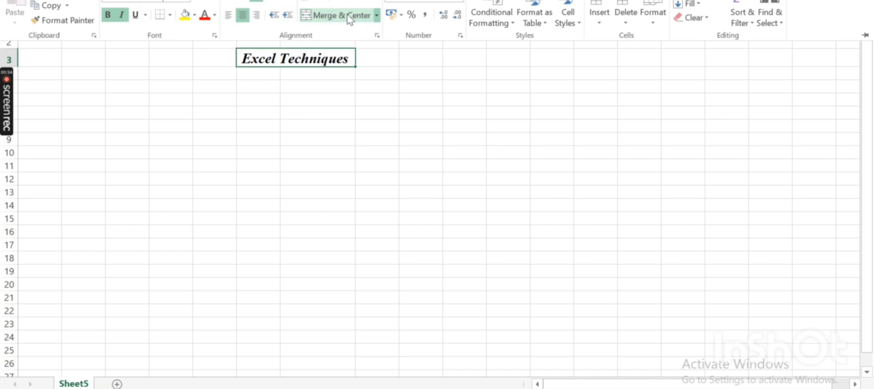
pyautogui.click(303, 97)
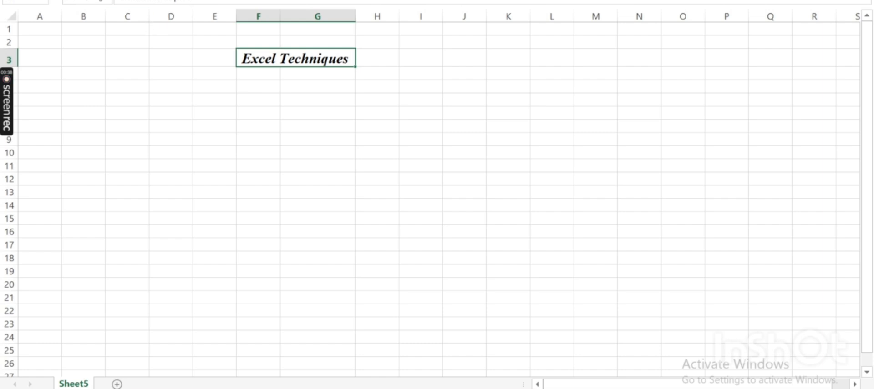
pyautogui.click(52, 0)
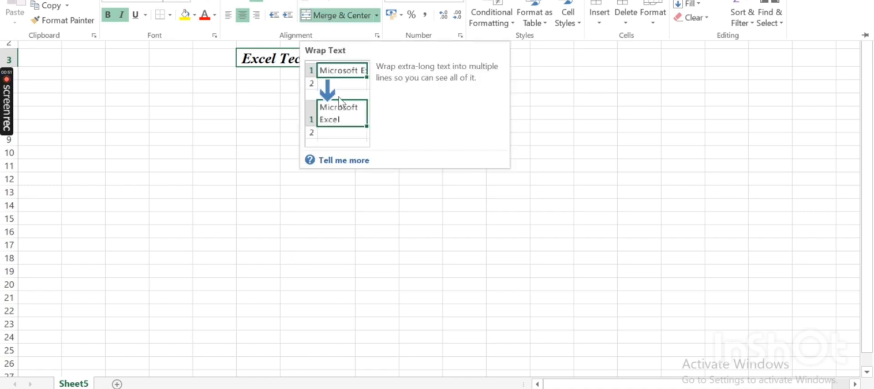
pyautogui.click(251, 126)
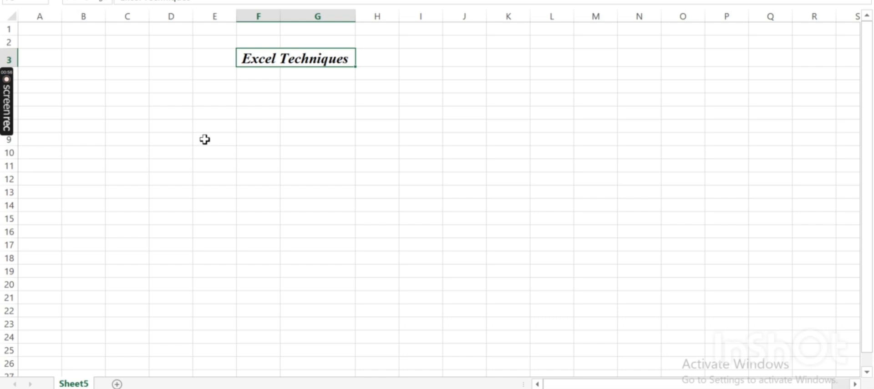
# Enter a sentence introducing yourself by name and hometown, ending with "I am from Isl", in cell E9
pyautogui.click(247, 140)
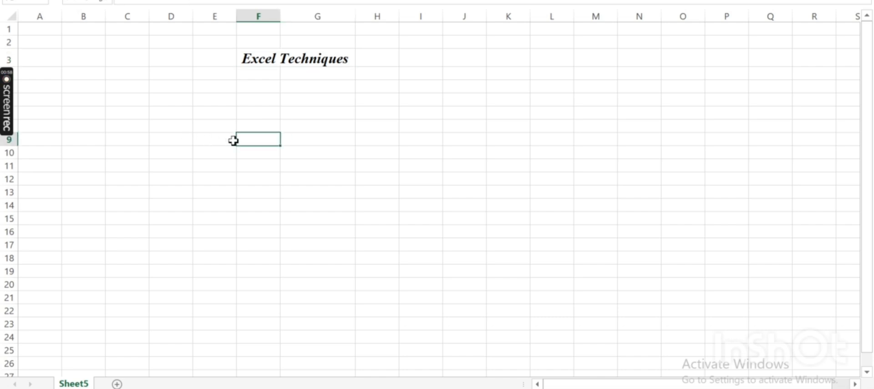
pyautogui.click(219, 140)
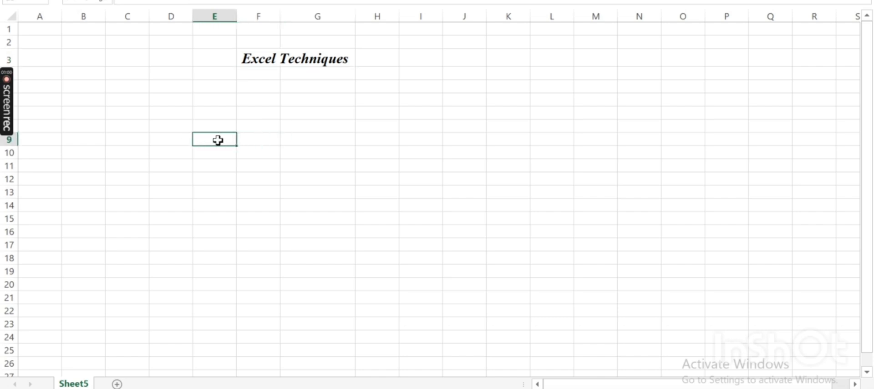
pyautogui.write('My name')
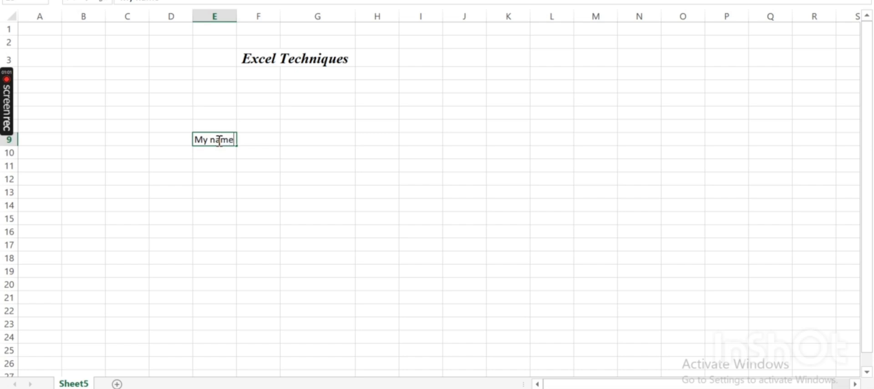
pyautogui.write(' is')
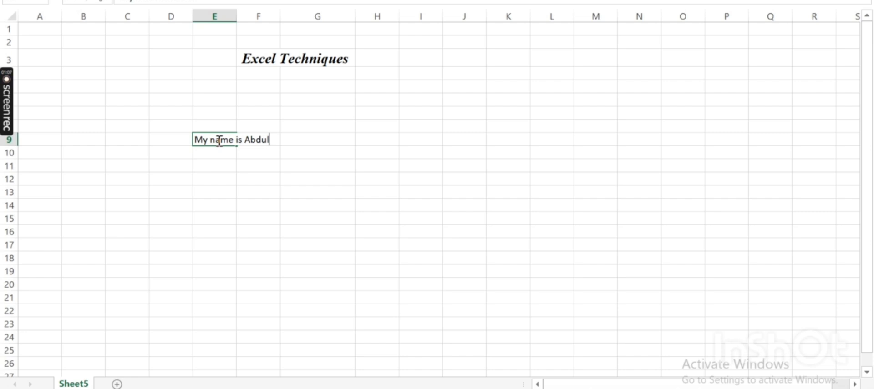
pyautogui.write('Abdullah')
pyautogui.write('.I am from')
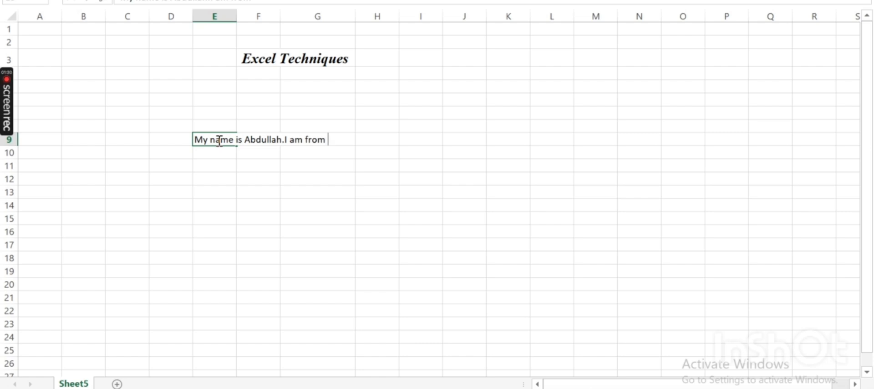
pyautogui.write(' Isl')
pyautogui.click(257, 165)
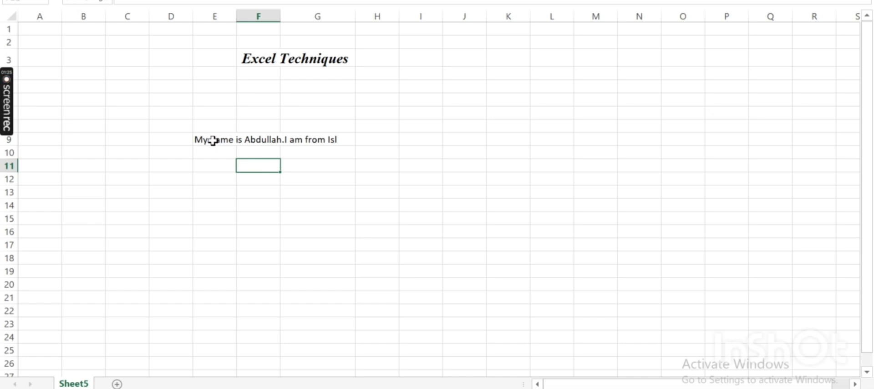
# Wrap the text of the introduction across the selected cells E9:G9
pyautogui.moveTo(213, 139); pyautogui.dragTo(295, 140)
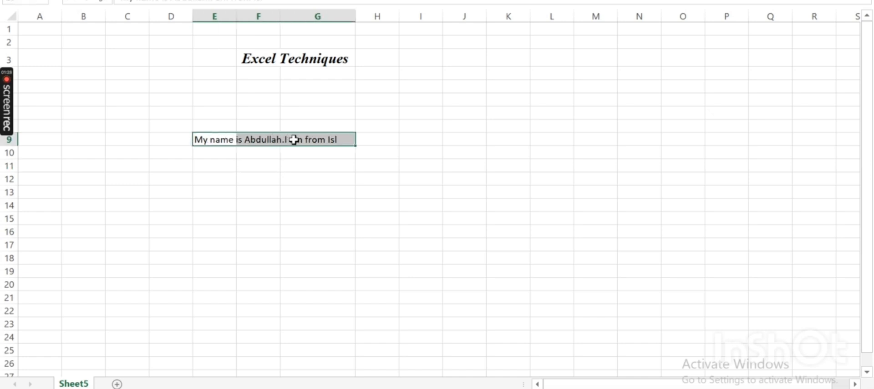
pyautogui.click(50, 0)
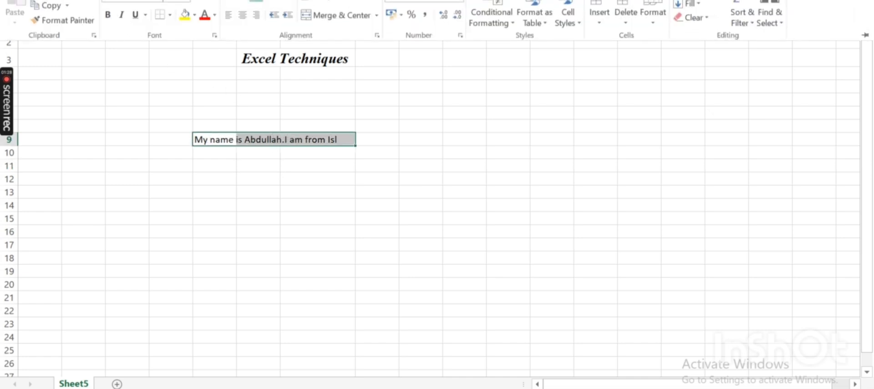
pyautogui.click(325, 2)
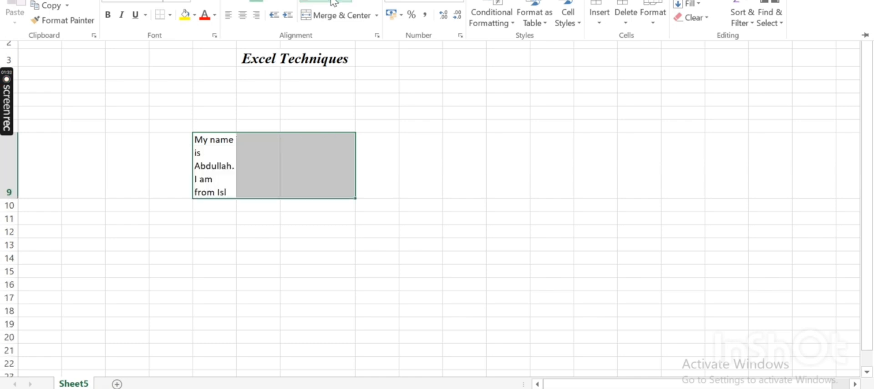
# Center the wrapped introduction text horizontally in cell E9
pyautogui.click(272, 181)
pyautogui.click(270, 176)
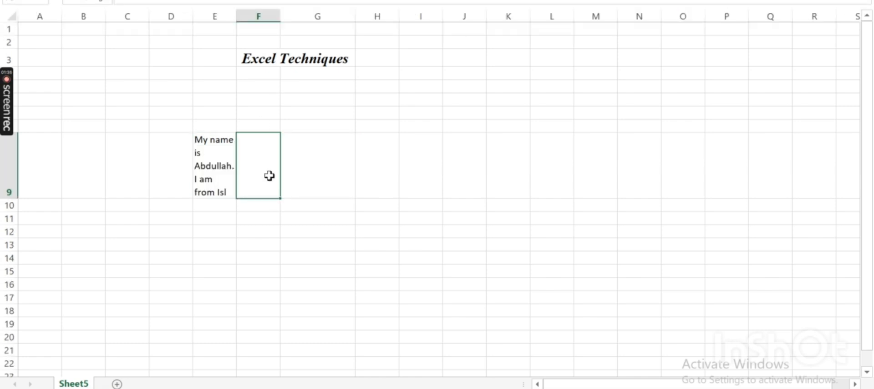
pyautogui.click(224, 164)
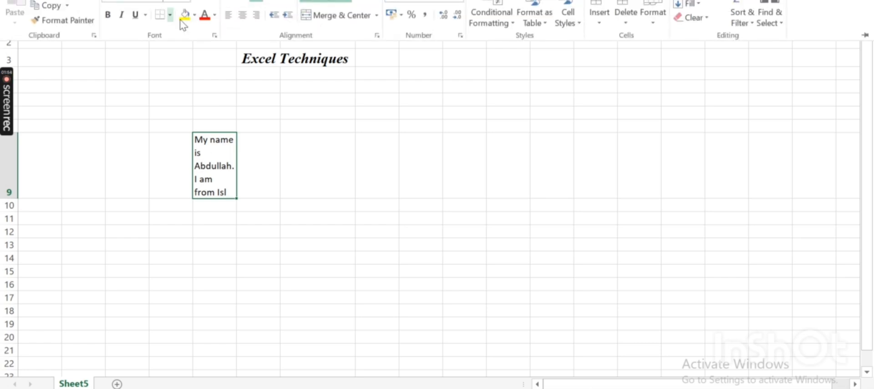
pyautogui.click(245, 21)
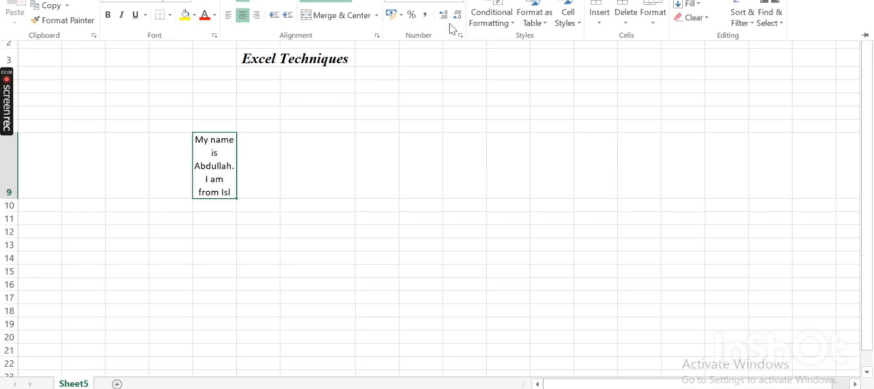
# Enter the number 12333443 in cell G8
pyautogui.click(326, 122)
pyautogui.click(326, 123)
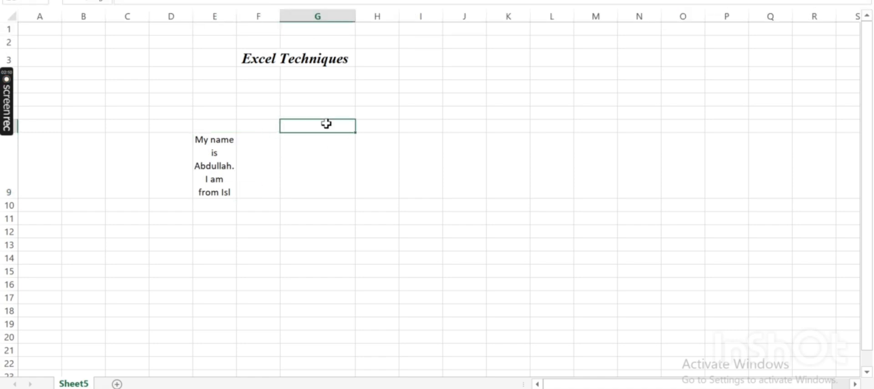
pyautogui.write('12333443')
pyautogui.click(322, 144)
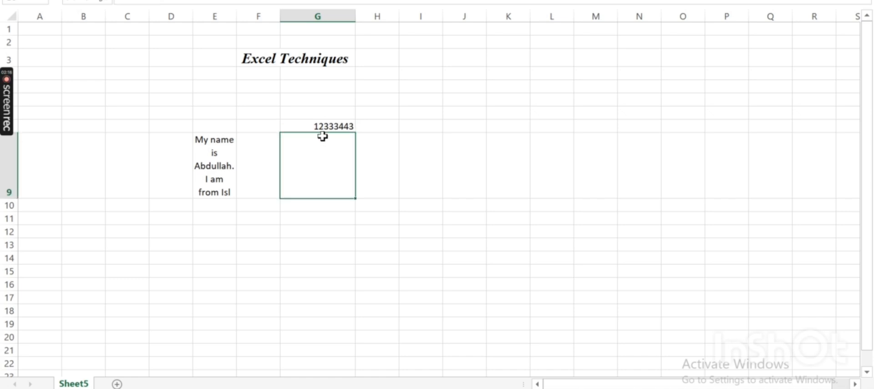
pyautogui.click(324, 126)
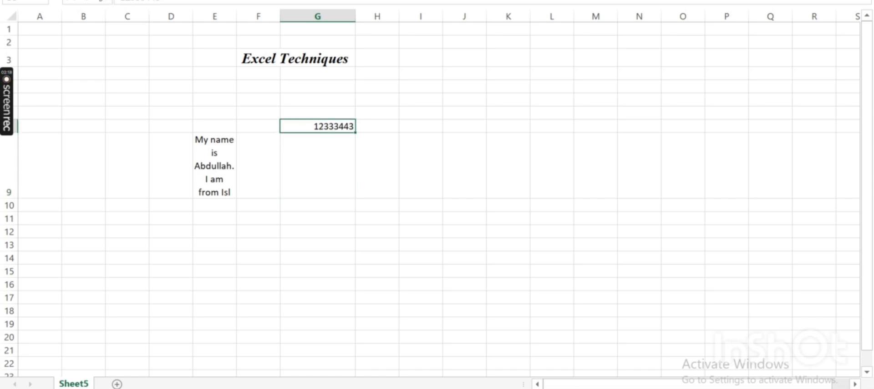
# Apply the Number format to cell G8
pyautogui.click(45, 0)
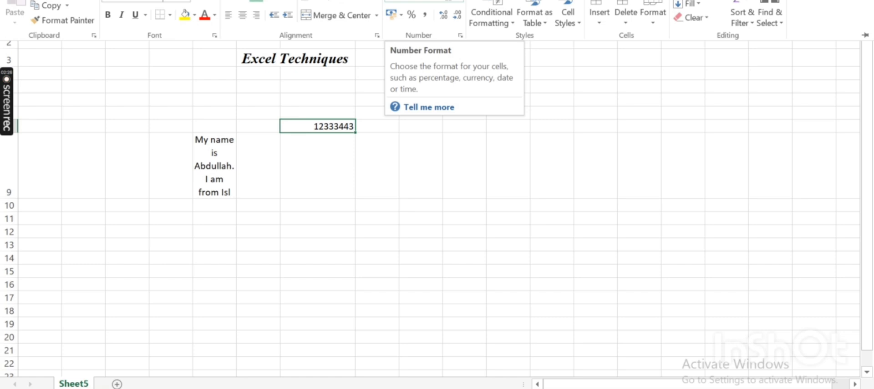
pyautogui.click(463, 2)
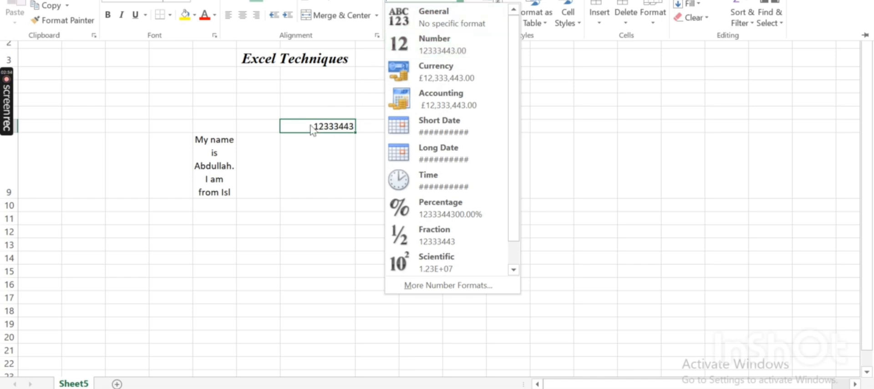
pyautogui.click(432, 50)
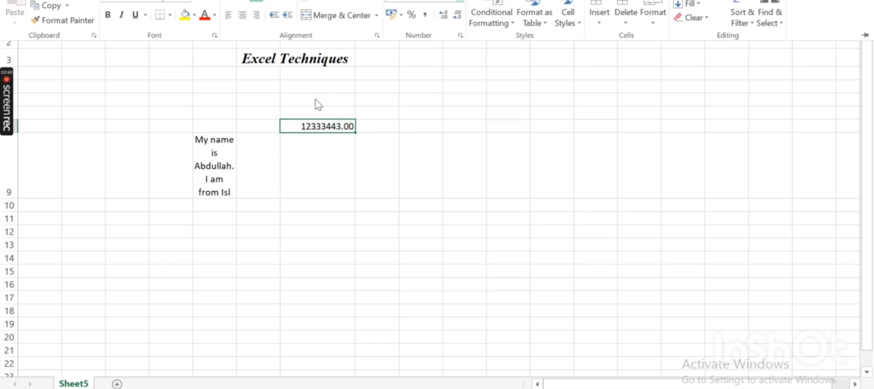
# Switch cell G8's format to Currency, then to Accounting
pyautogui.click(459, 3)
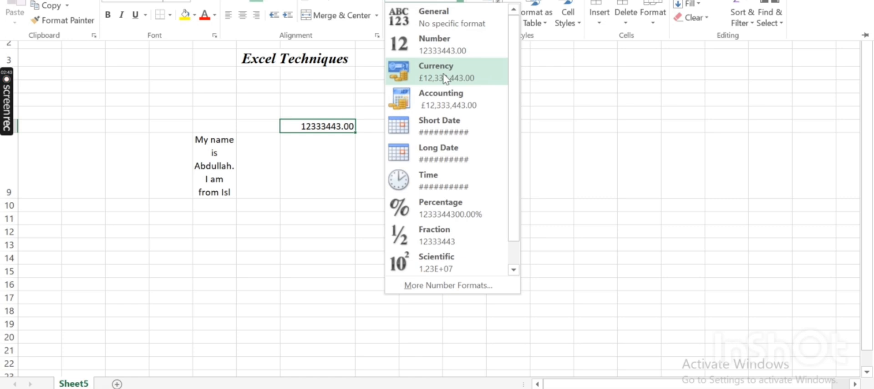
pyautogui.click(446, 79)
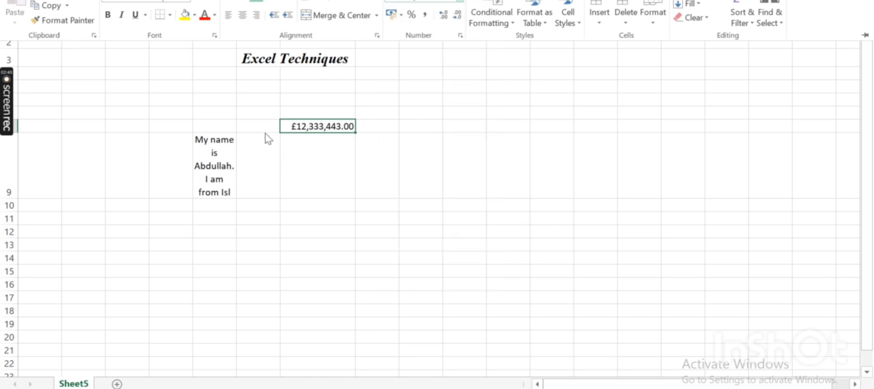
pyautogui.click(460, 2)
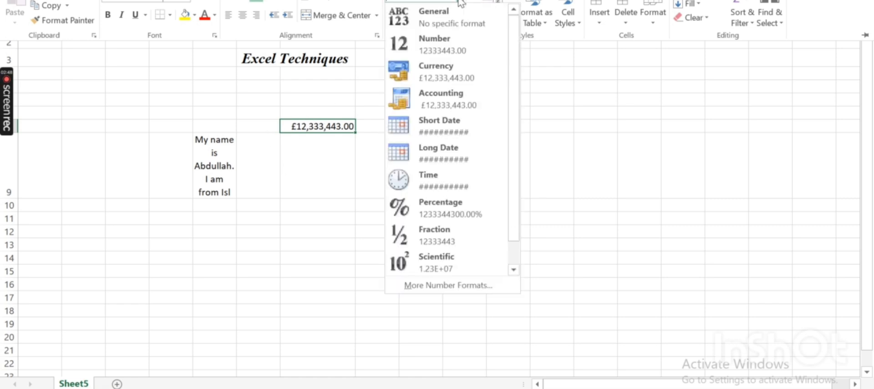
pyautogui.click(453, 104)
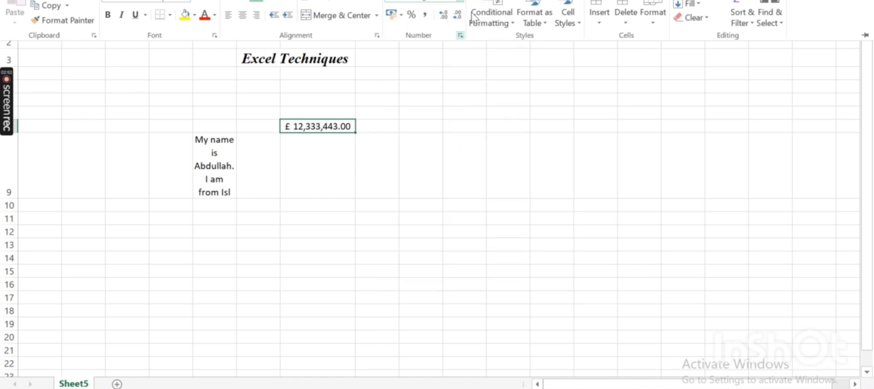
# Apply the Percentage format to cell G8
pyautogui.click(460, 2)
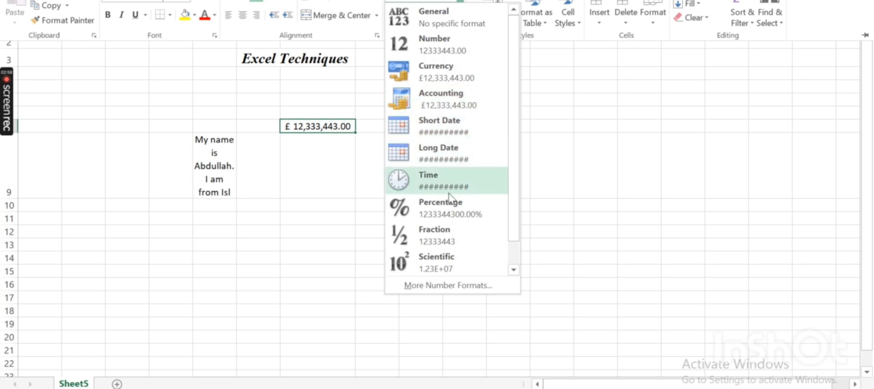
pyautogui.click(449, 217)
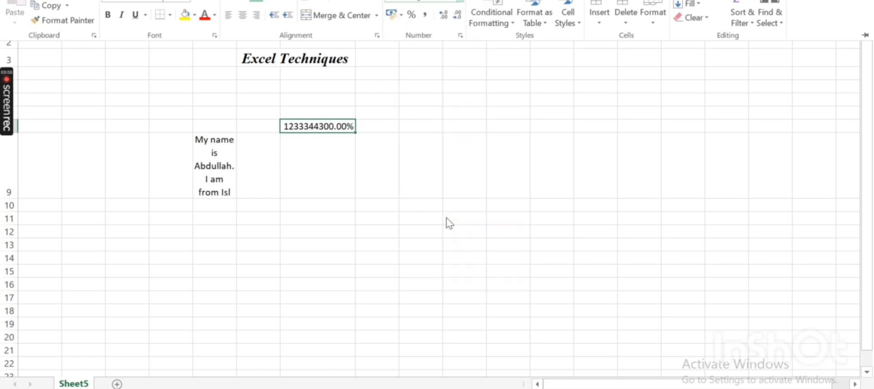
# Apply the Scientific format to cell G8
pyautogui.click(460, 1)
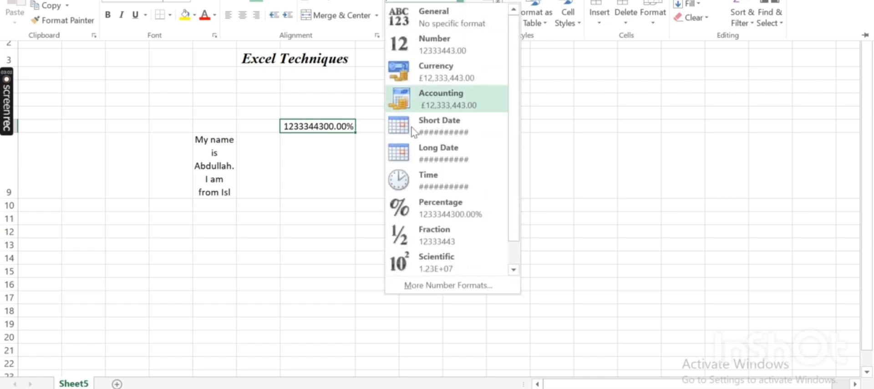
pyautogui.click(420, 264)
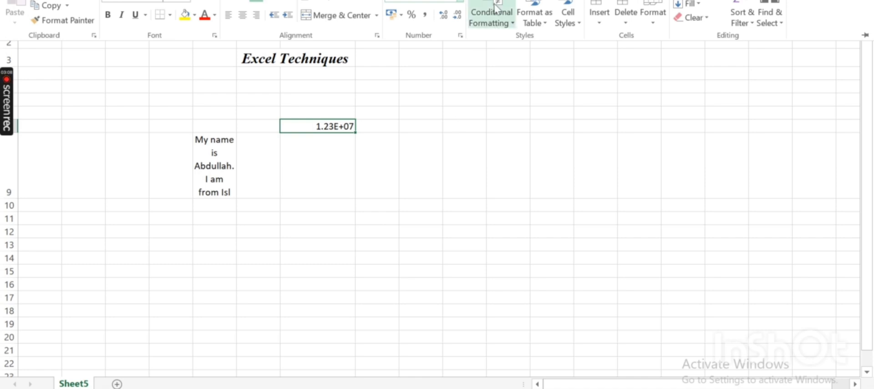
# Apply the Text format to cell G8
pyautogui.click(460, 1)
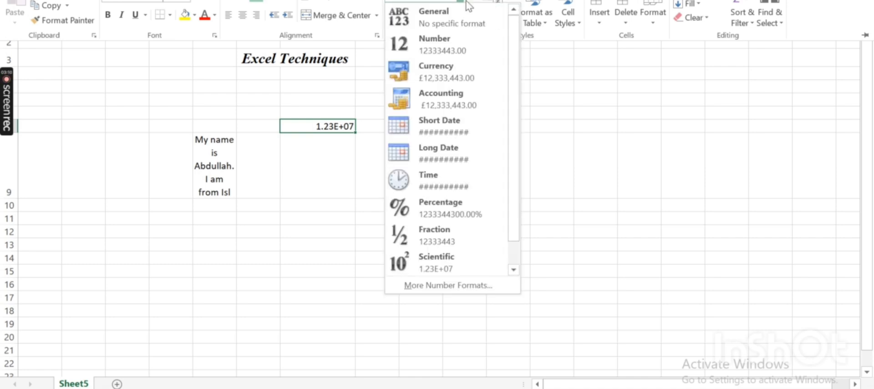
pyautogui.moveTo(518, 52); pyautogui.dragTo(513, 183)
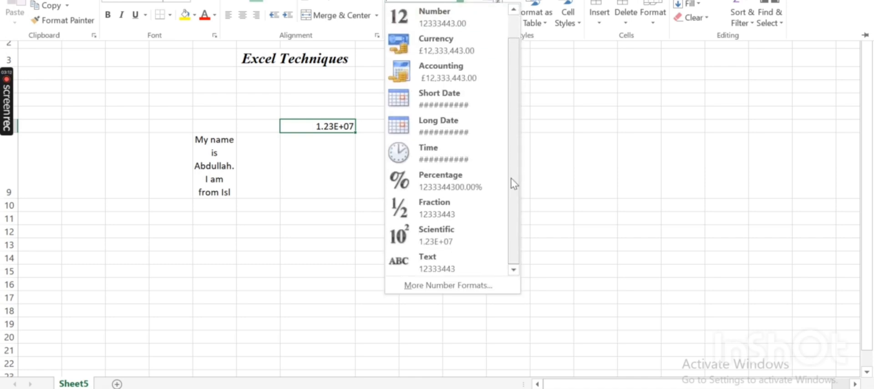
pyautogui.click(439, 268)
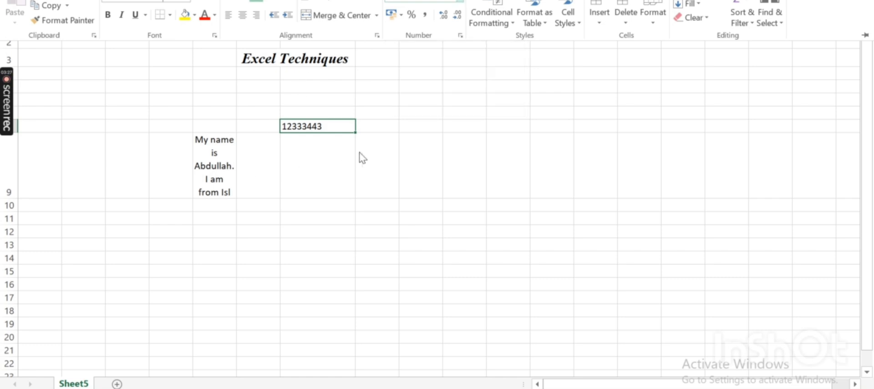
# Enter the text "To cut Value" in cell E12
pyautogui.click(267, 141)
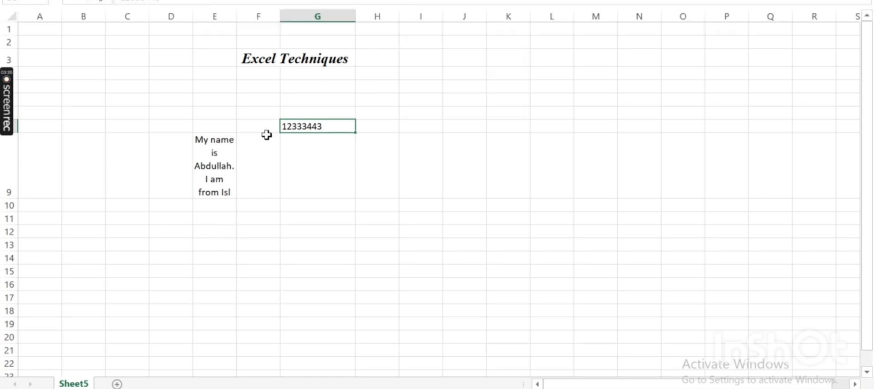
pyautogui.click(267, 135)
pyautogui.click(222, 149)
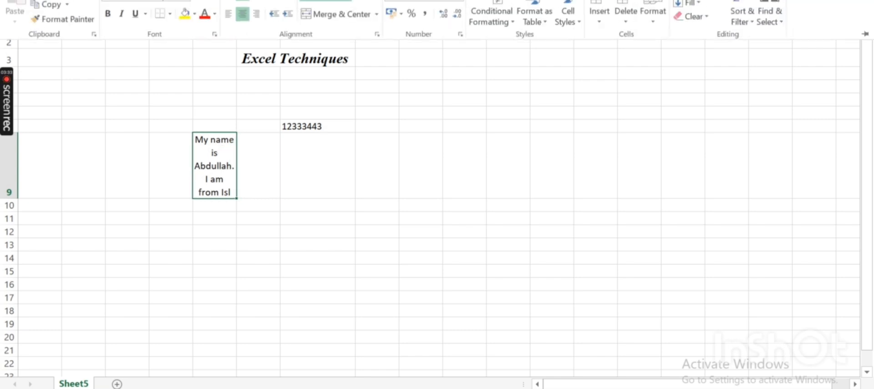
pyautogui.click(221, 232)
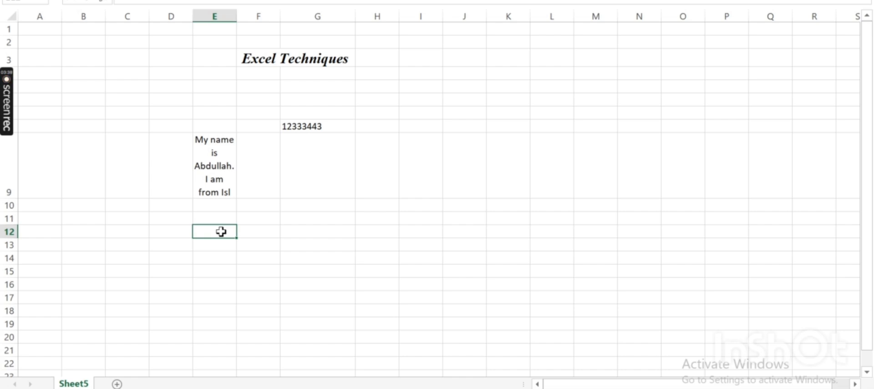
pyautogui.write('To')
pyautogui.write(' cut')
pyautogui.write(' M')
pyautogui.write('alue')
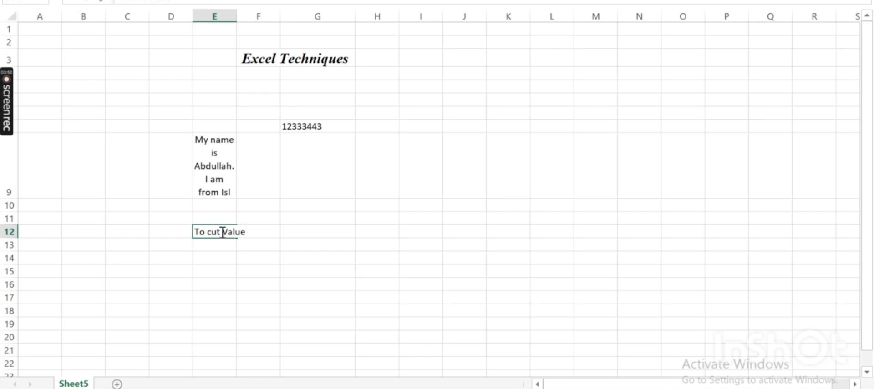
pyautogui.click(277, 257)
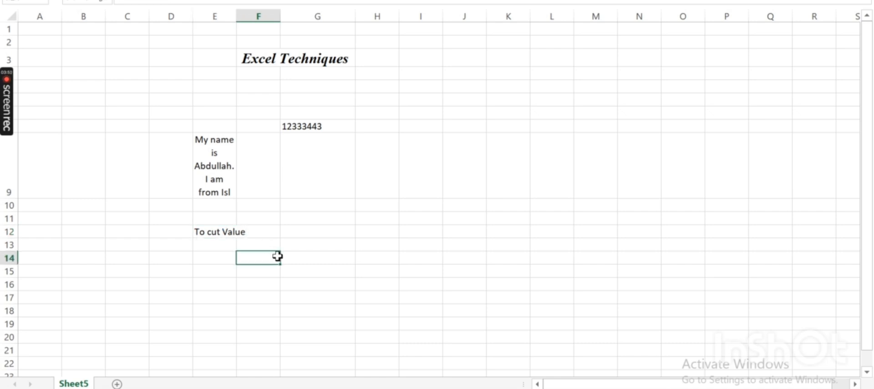
# Extend the text in cell E12 to read "To cut Value =Ctrl+x"
pyautogui.doubleClick(263, 233)
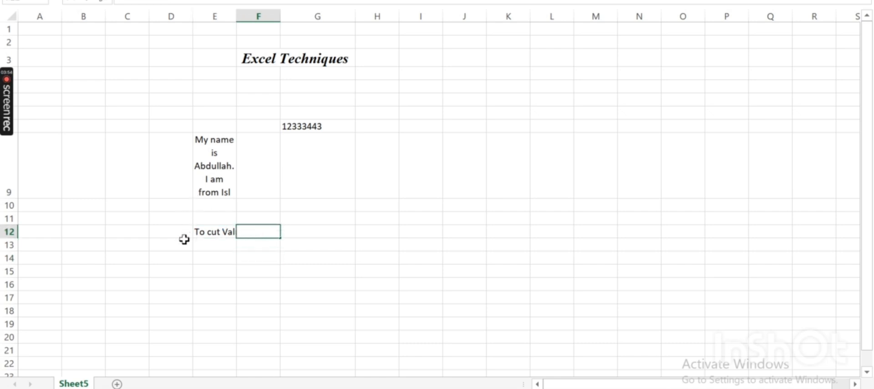
pyautogui.click(205, 232)
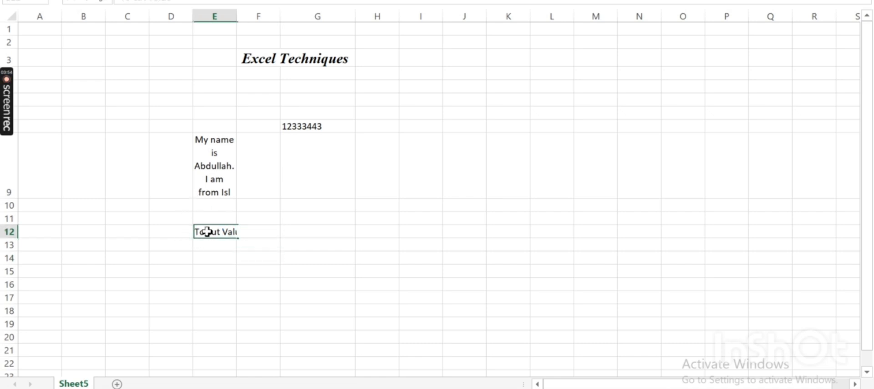
pyautogui.click(184, 2)
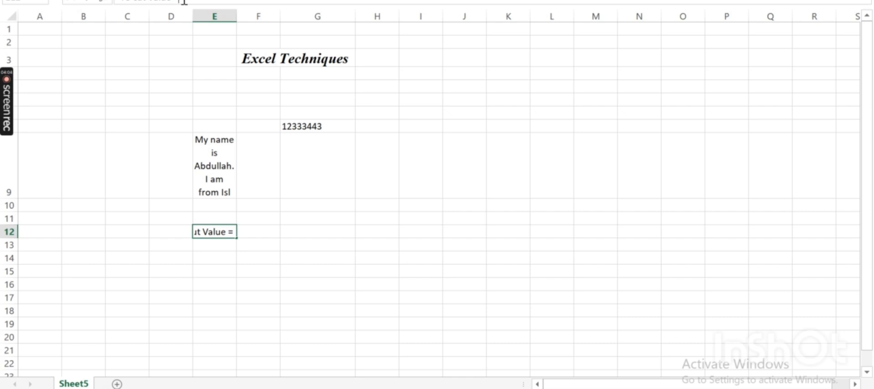
pyautogui.write('=Ctrl+x')
pyautogui.press('Return')
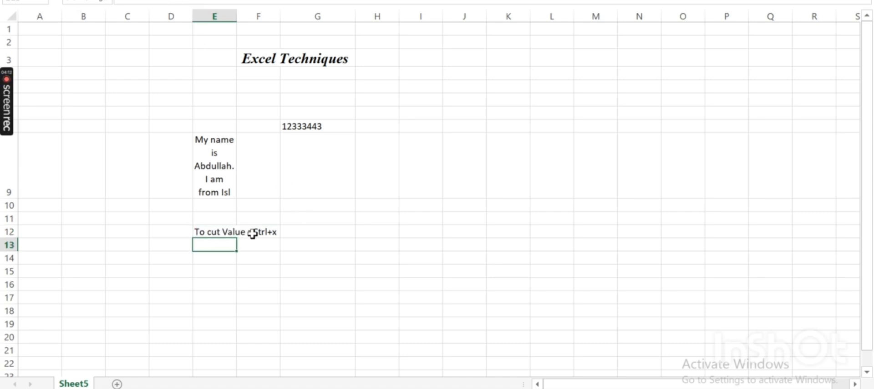
# Cut the text from cell E12 and paste it into cell N13, undoing and repeating the paste
pyautogui.moveTo(229, 231); pyautogui.dragTo(251, 231)
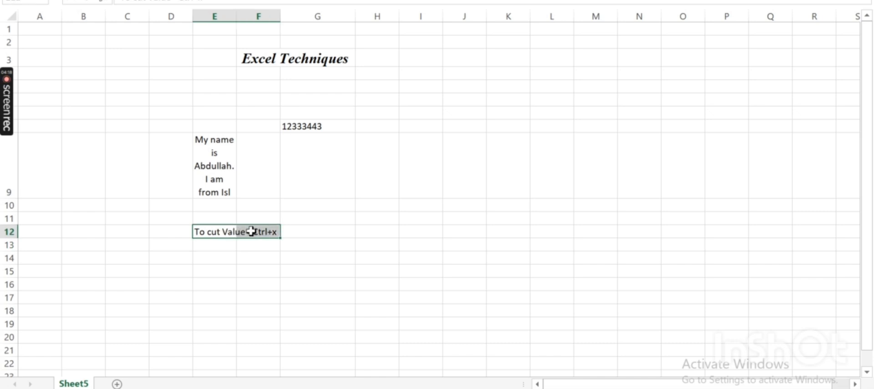
pyautogui.hotkey('ctrl', 'x')
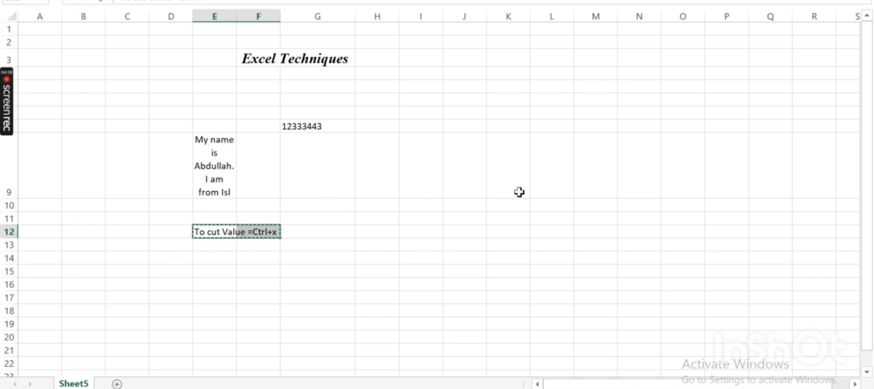
pyautogui.click(648, 249)
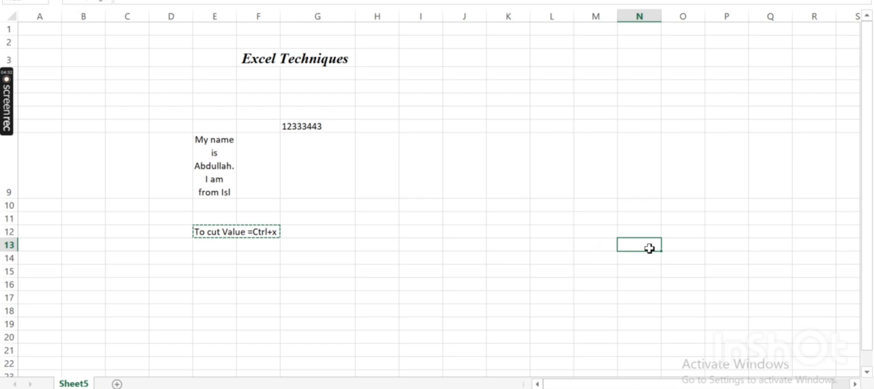
pyautogui.hotkey('ctrl', 'v')
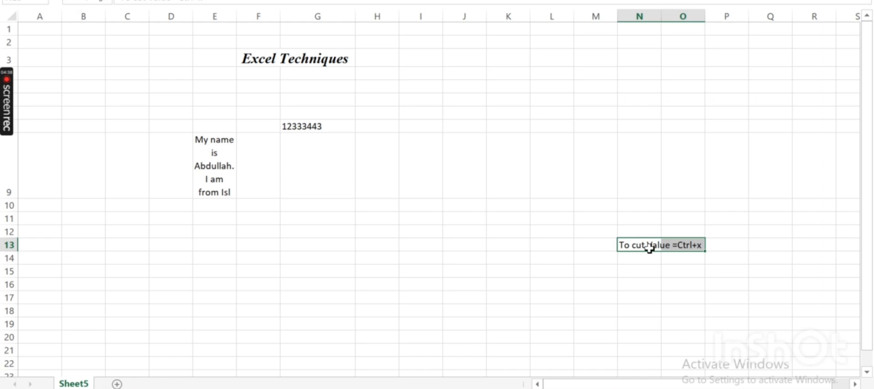
pyautogui.hotkey('ctrl', 'z')
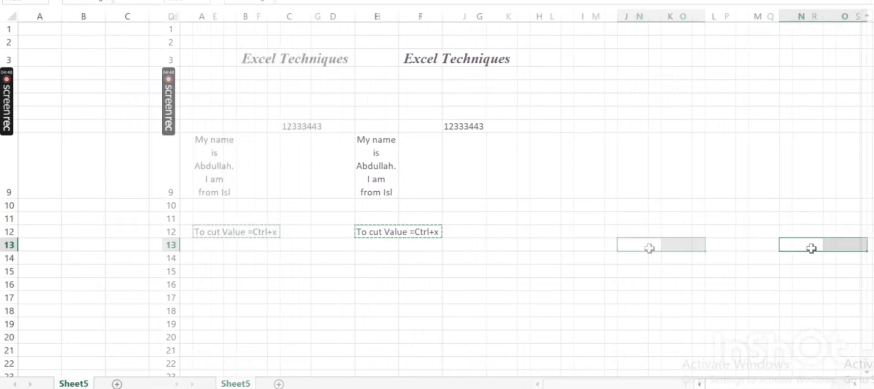
pyautogui.hotkey('ctrl', 'v')
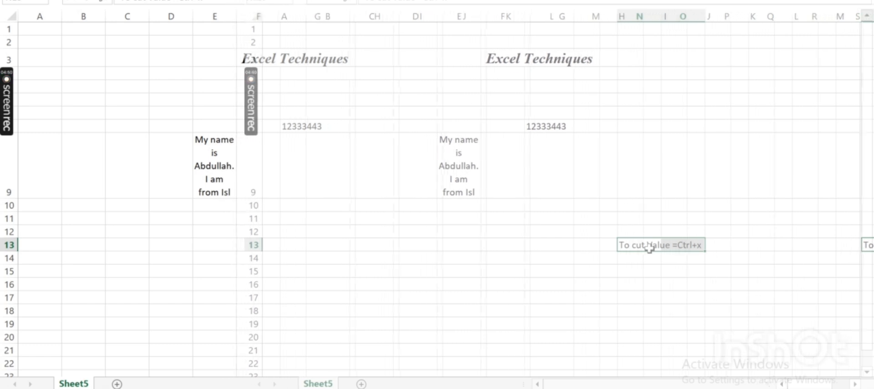